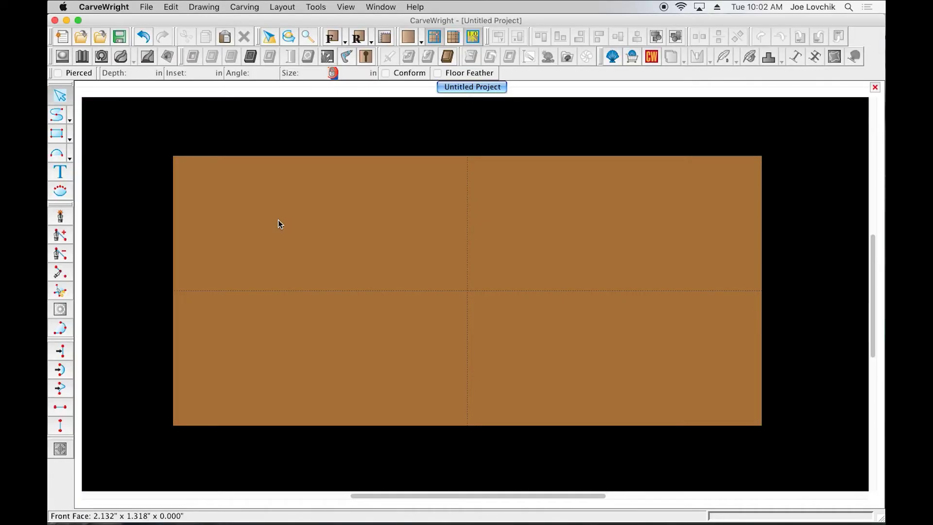
Start an image import via File > Import > Import Image File and open the file browser
click(146, 6)
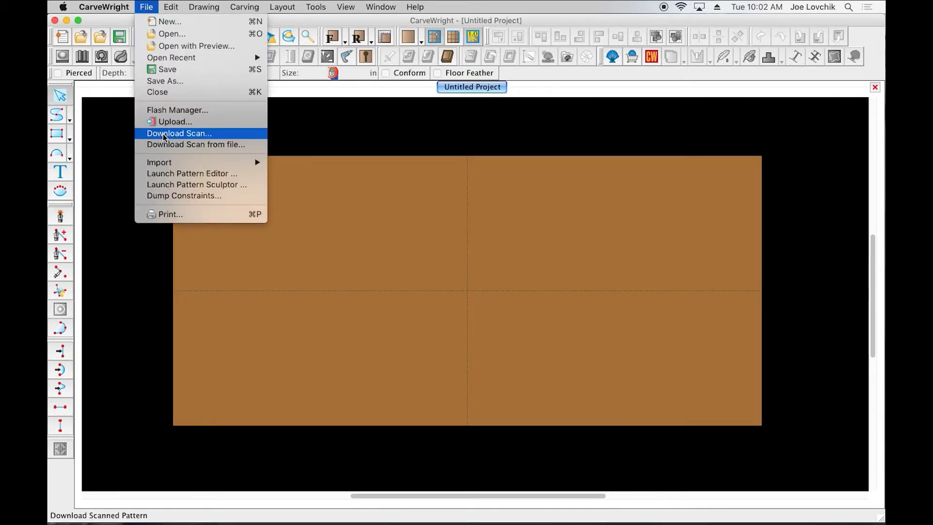
mouse_move(176, 167)
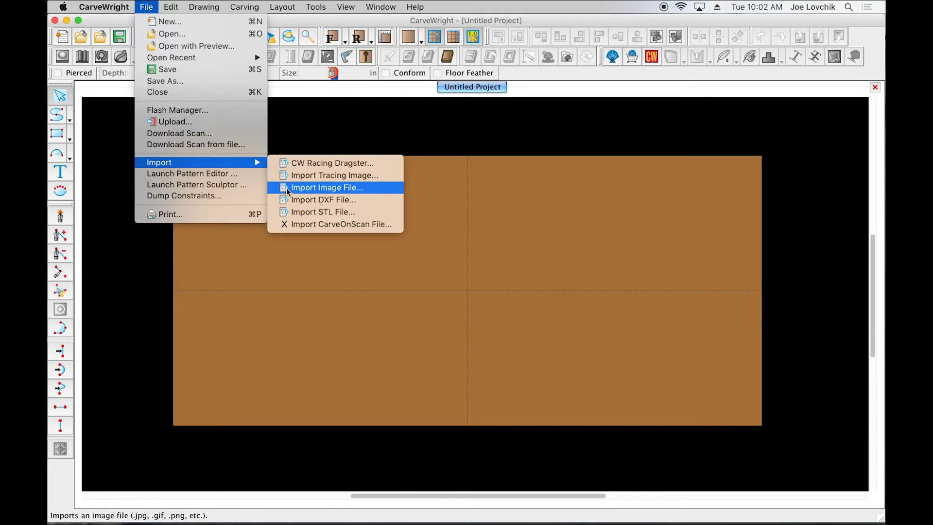
click(339, 191)
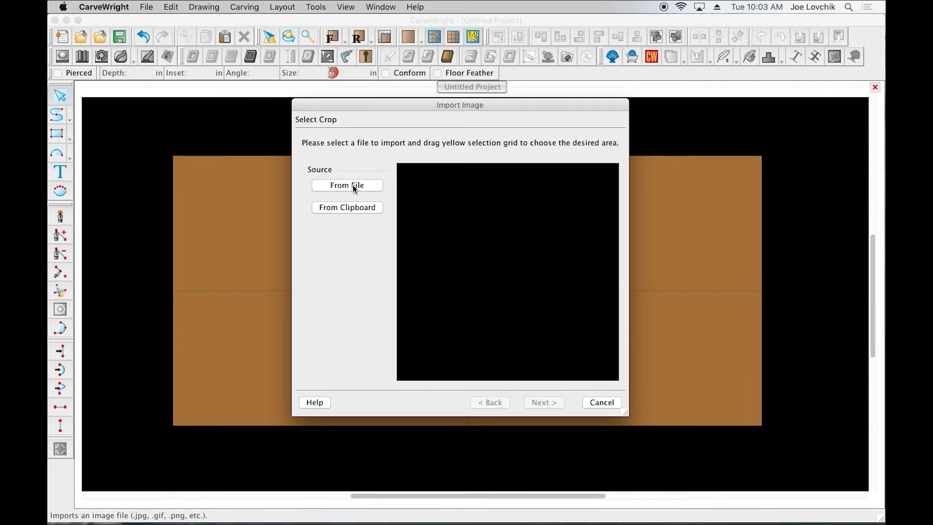
click(353, 186)
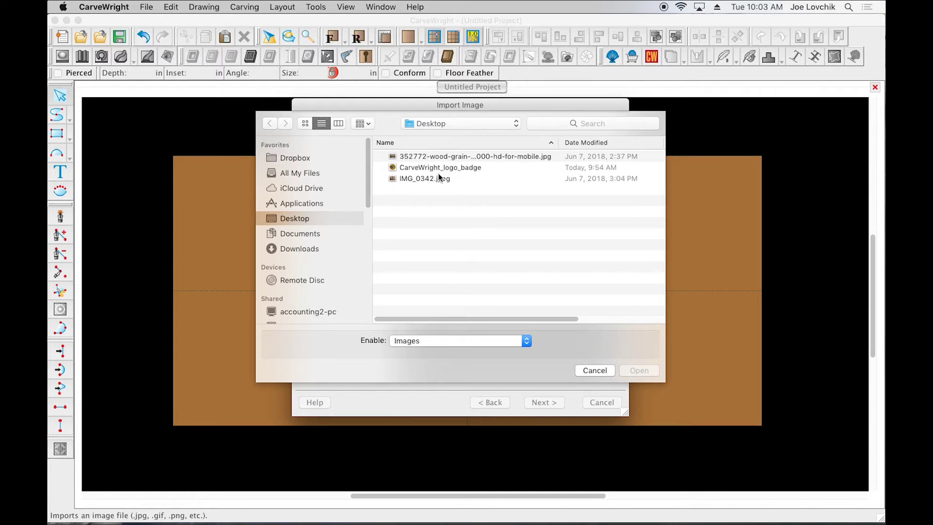
Load CarveWright_logo_badge and test the crop frame edges, leaving the crop full size
click(420, 168)
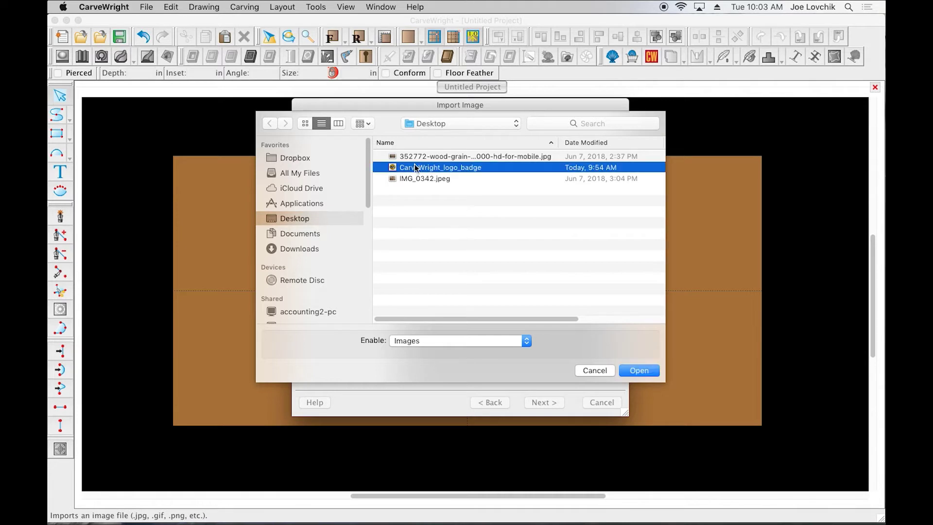
click(641, 371)
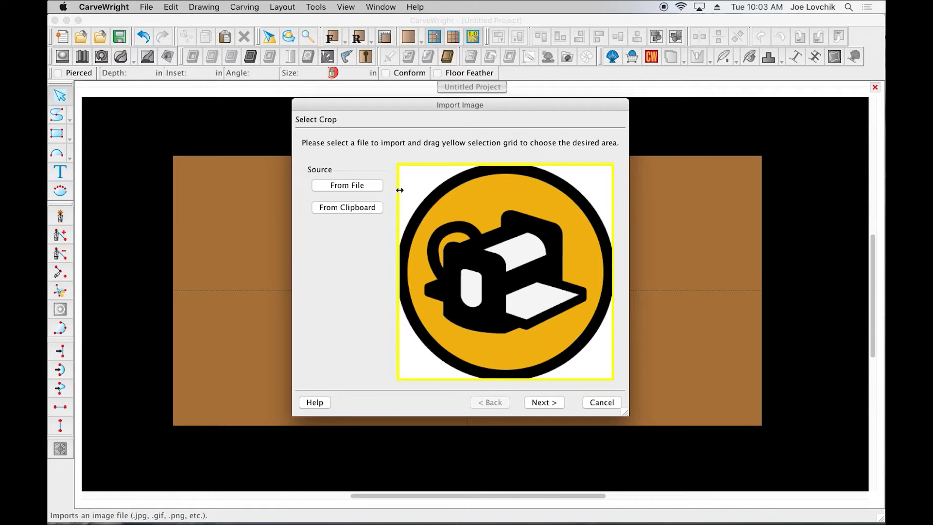
mouse_move(401, 191)
mouse_down()
mouse_move(459, 190)
mouse_move(398, 190)
mouse_up()
mouse_move(530, 163)
mouse_down()
mouse_move(529, 175)
mouse_move(523, 154)
mouse_up()
Advance to the 3D View and orbit and zoom the 2.812 × 2.812 in relief tile
click(546, 402)
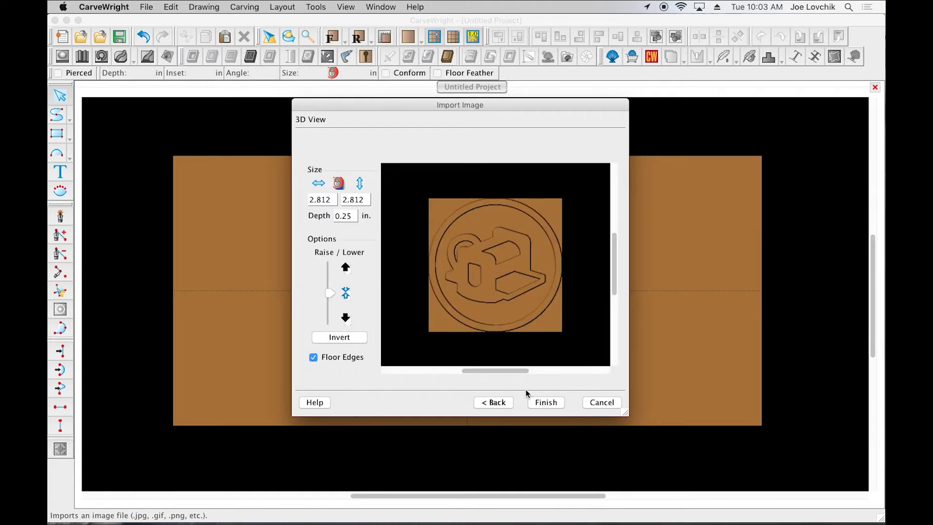
drag(477, 284, 428, 233)
scroll(499, 279, up, 3)
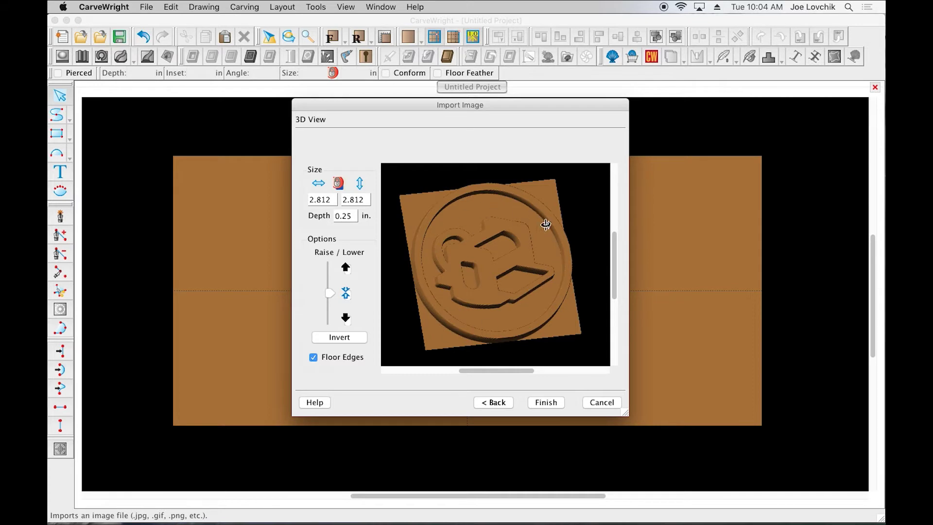
drag(555, 281, 421, 210)
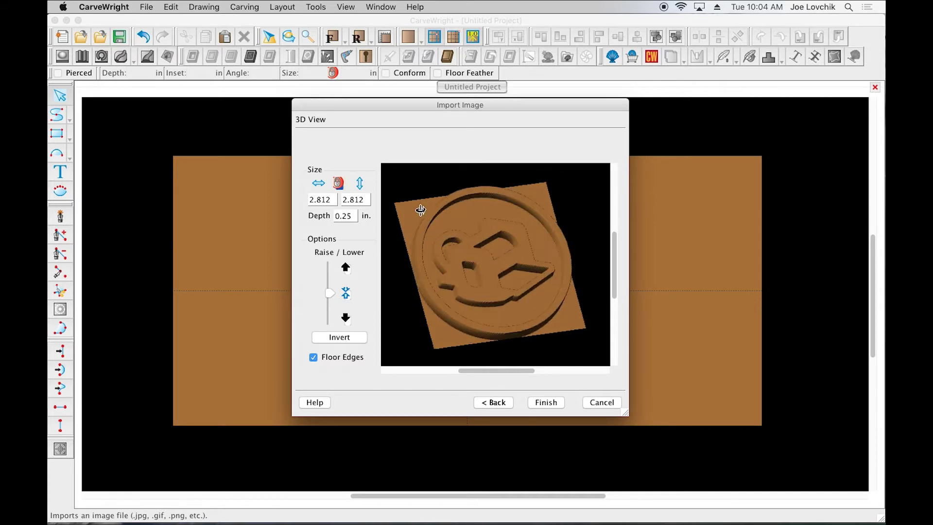
mouse_move(541, 284)
mouse_down()
mouse_move(492, 269)
mouse_move(511, 271)
mouse_move(510, 292)
mouse_move(506, 262)
mouse_move(516, 249)
mouse_move(554, 255)
mouse_move(561, 267)
mouse_move(518, 308)
mouse_move(504, 311)
mouse_move(507, 291)
mouse_move(511, 312)
mouse_up()
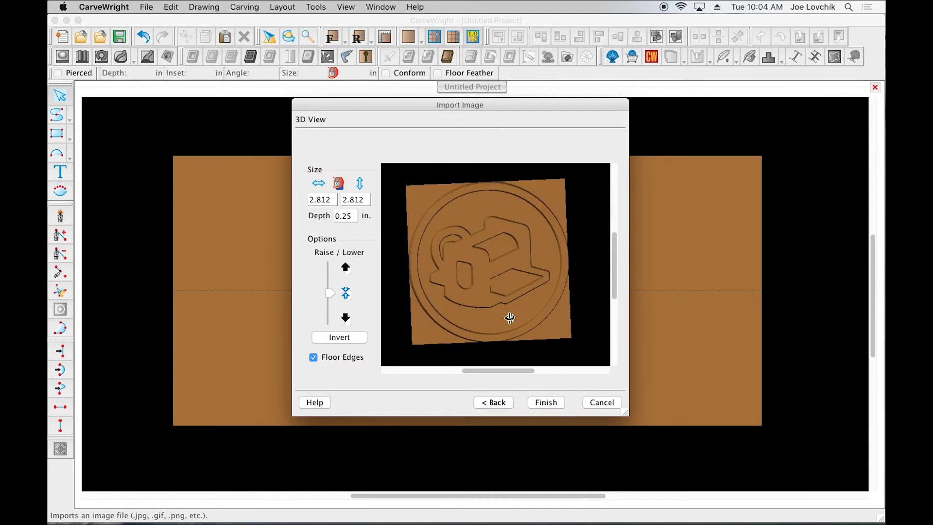
drag(483, 255, 487, 252)
drag(509, 196, 485, 200)
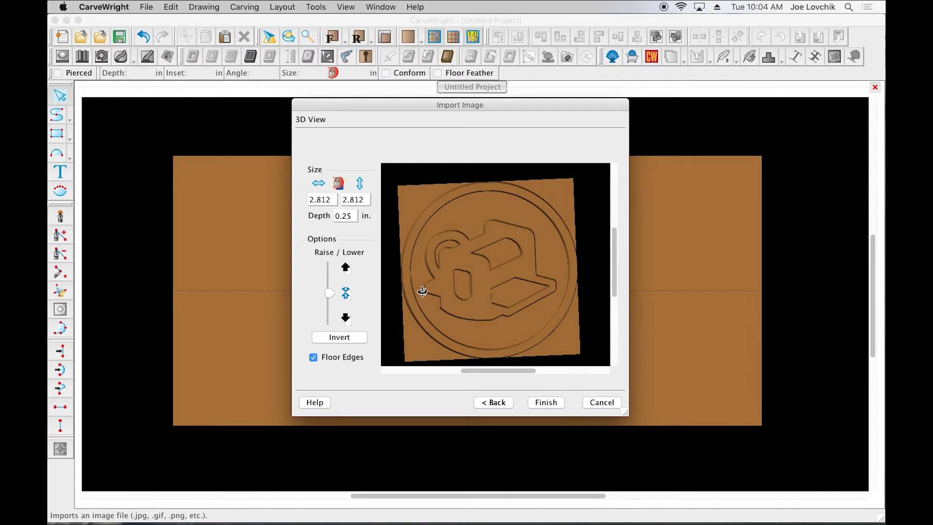
mouse_move(499, 280)
mouse_down()
mouse_move(502, 252)
mouse_move(483, 246)
mouse_move(494, 275)
mouse_up()
scroll(493, 275, up, 2)
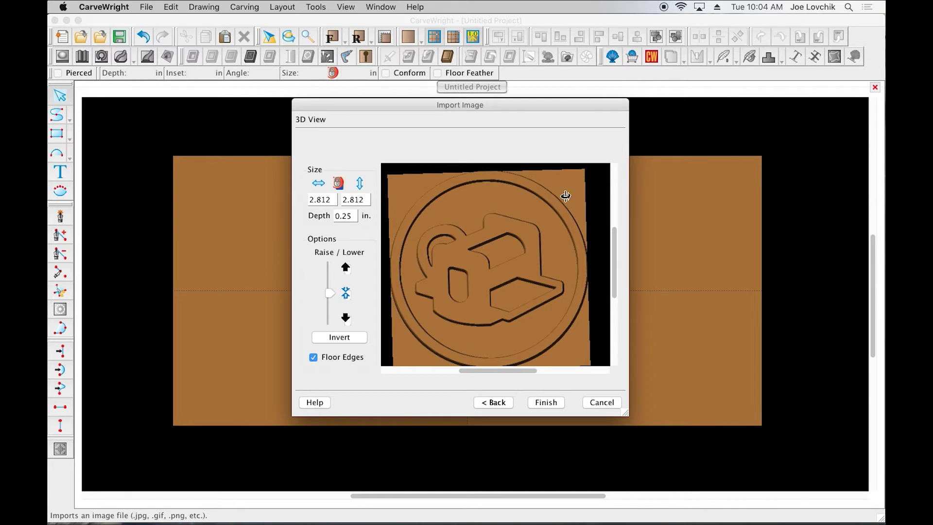
scroll(471, 287, down, 3)
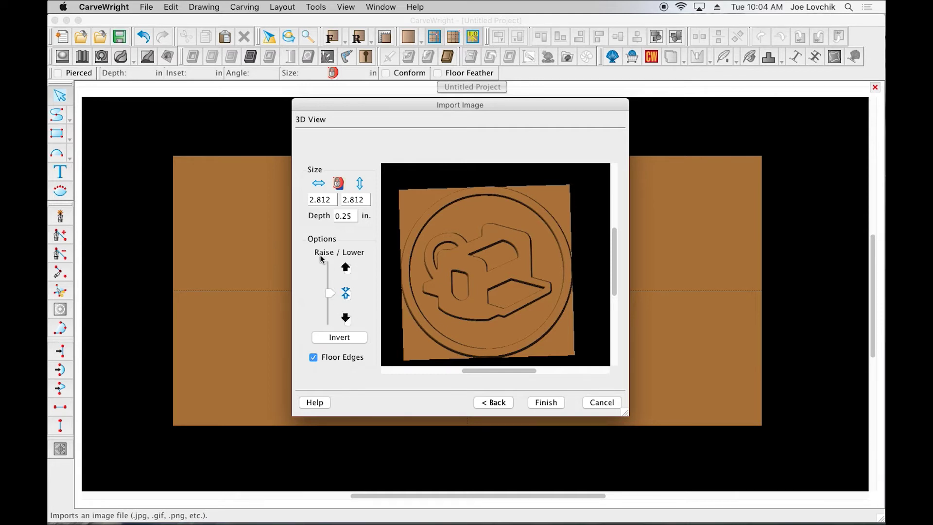
Lower the background so the logo becomes a round coin, and orbit the preview
click(346, 317)
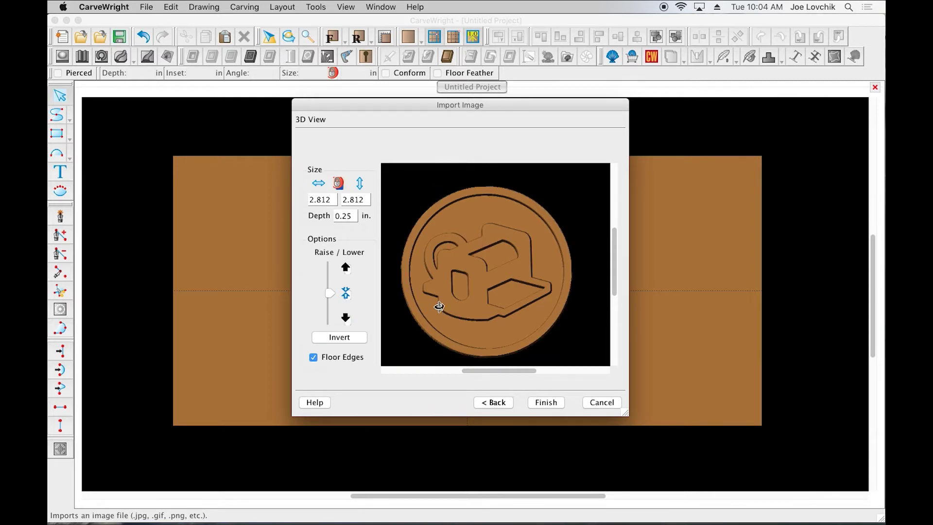
drag(480, 323, 402, 267)
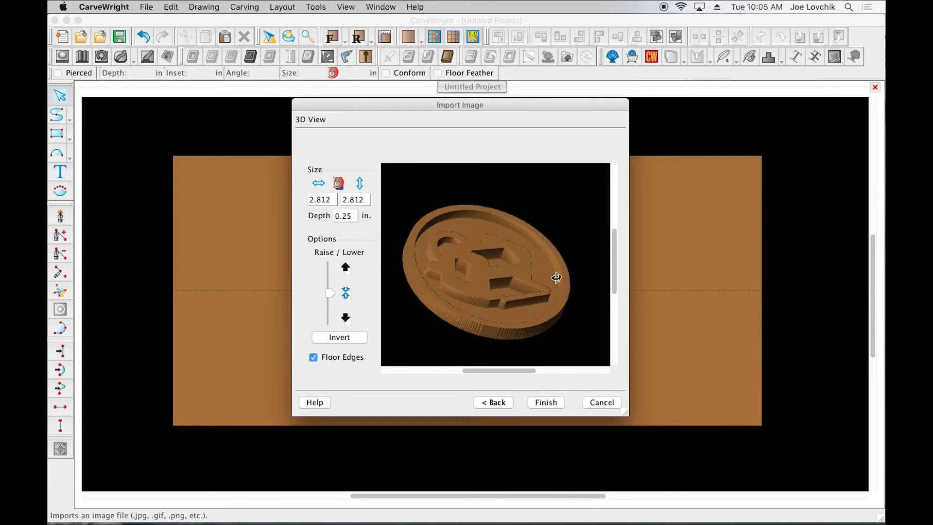
drag(518, 293, 423, 260)
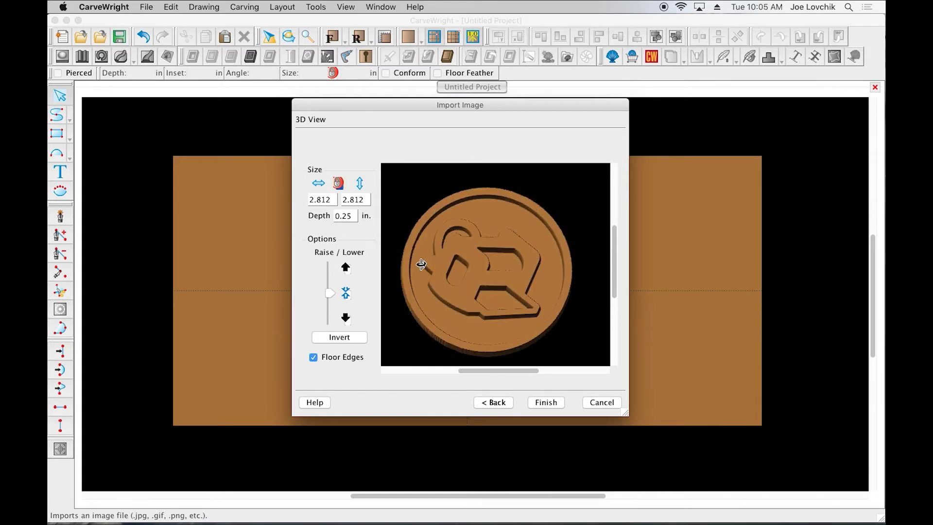
drag(512, 334, 406, 289)
drag(527, 284, 559, 285)
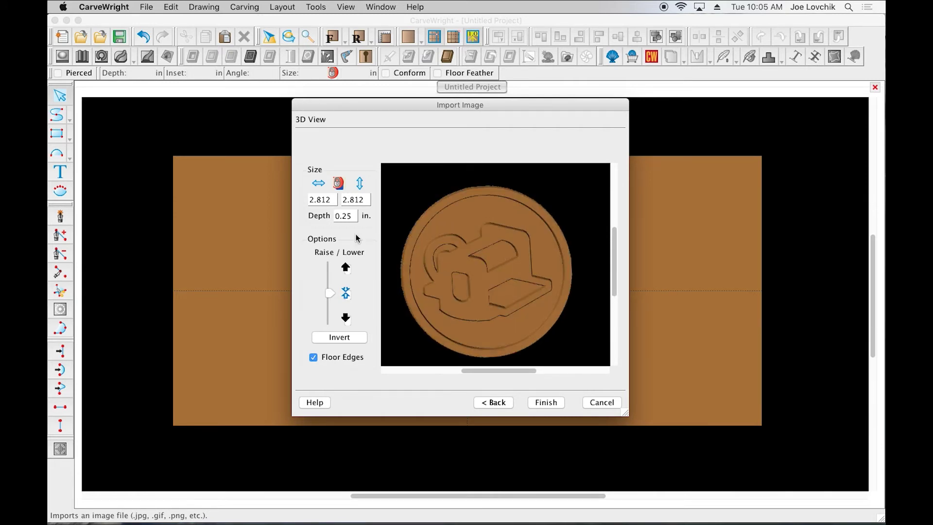
Review the width, height and depth fields at 2.812 × 2.812 in, 0.25 in deep
click(324, 198)
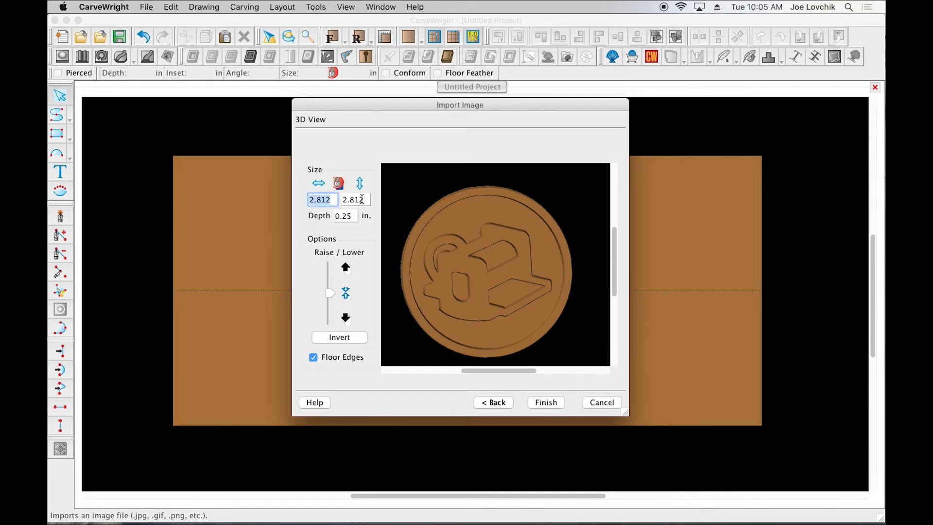
key(Tab)
key(Tab)
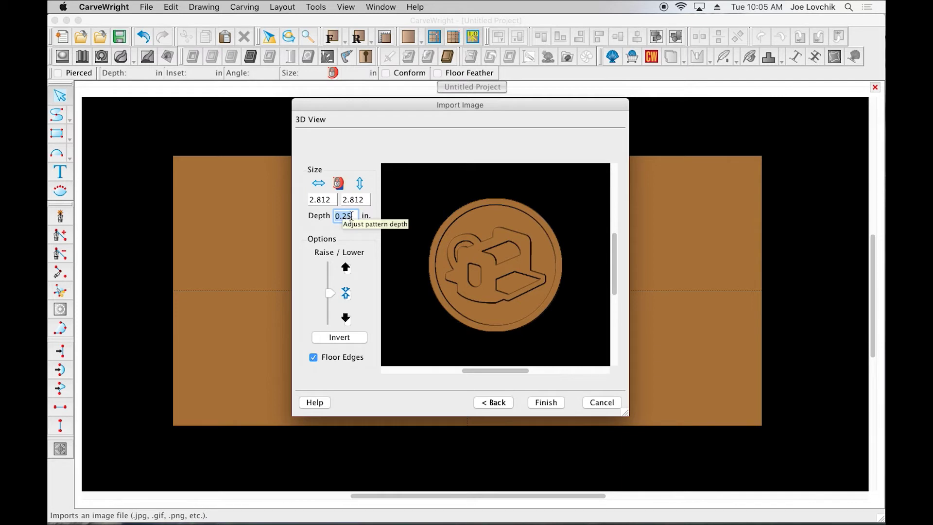
click(354, 200)
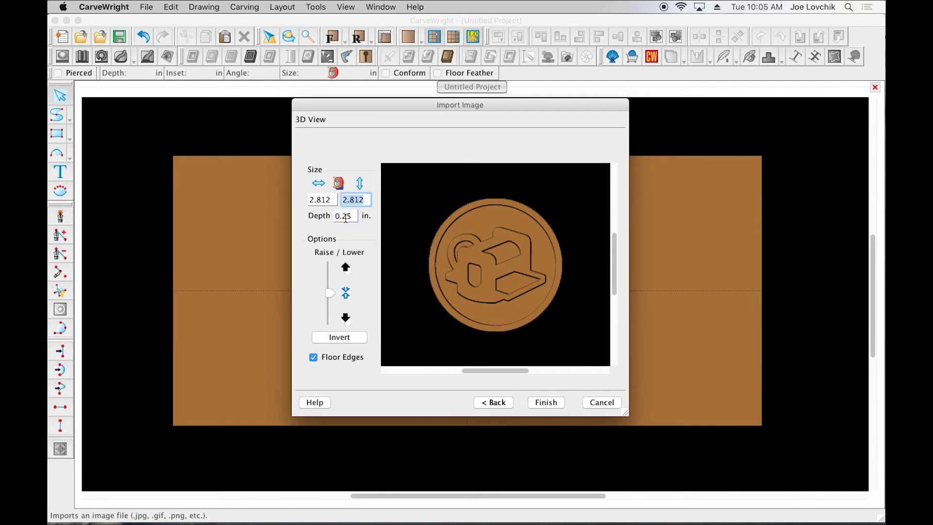
click(319, 200)
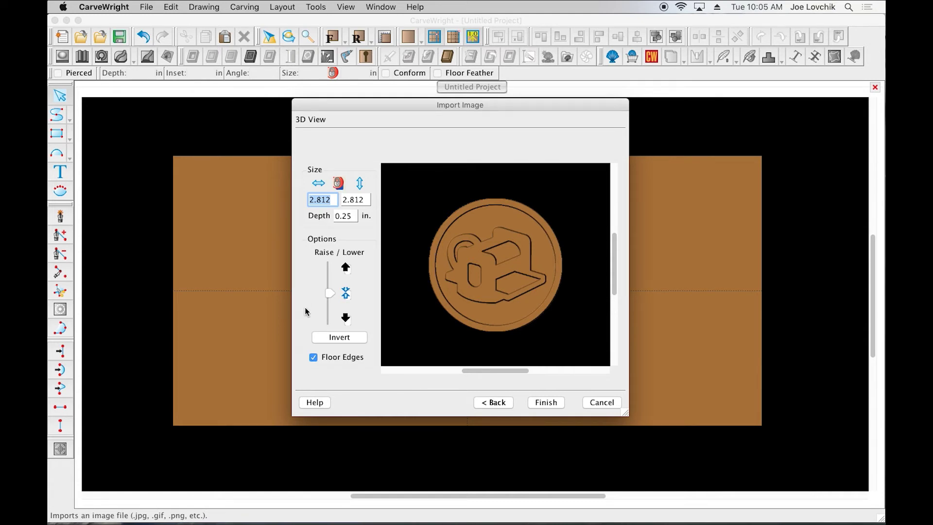
Toggle Floor Edges off and on to compare the coin's edges, leaving it on
drag(471, 268, 508, 261)
scroll(495, 285, up, 3)
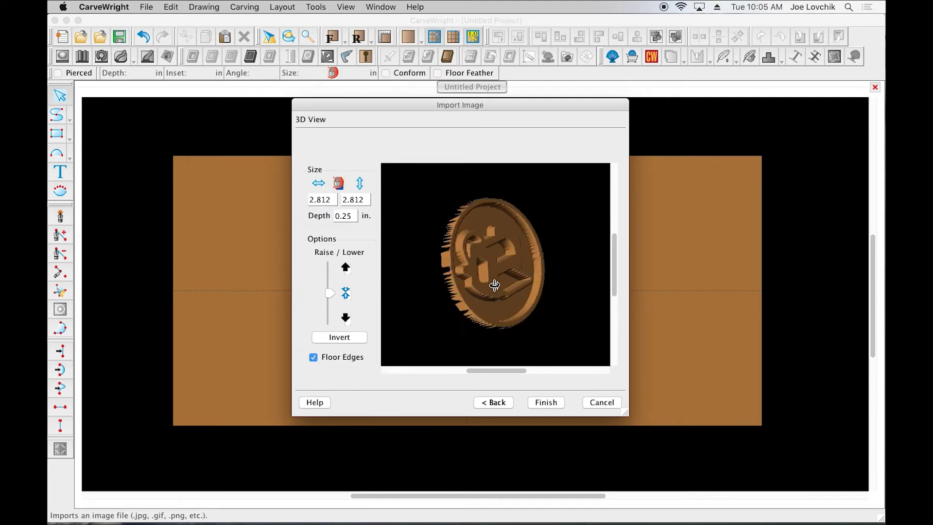
click(311, 359)
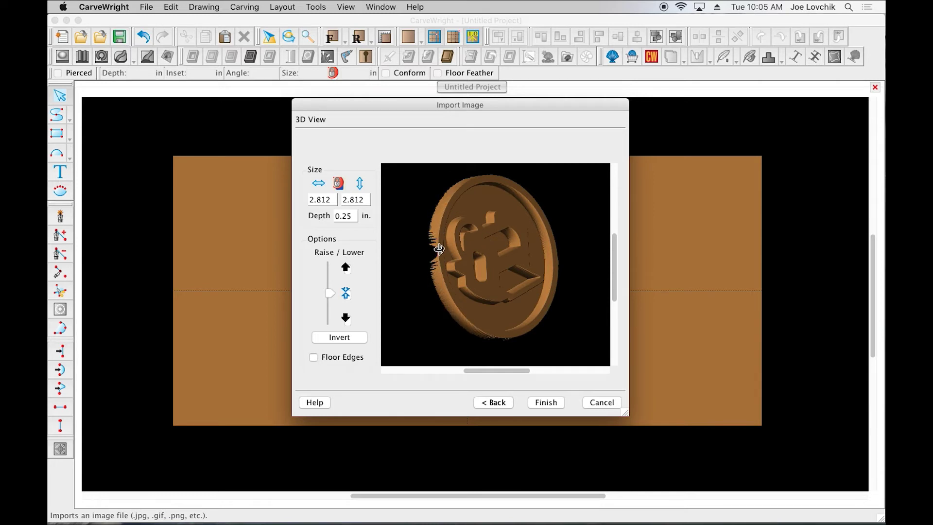
drag(436, 246, 506, 265)
scroll(452, 245, up, 5)
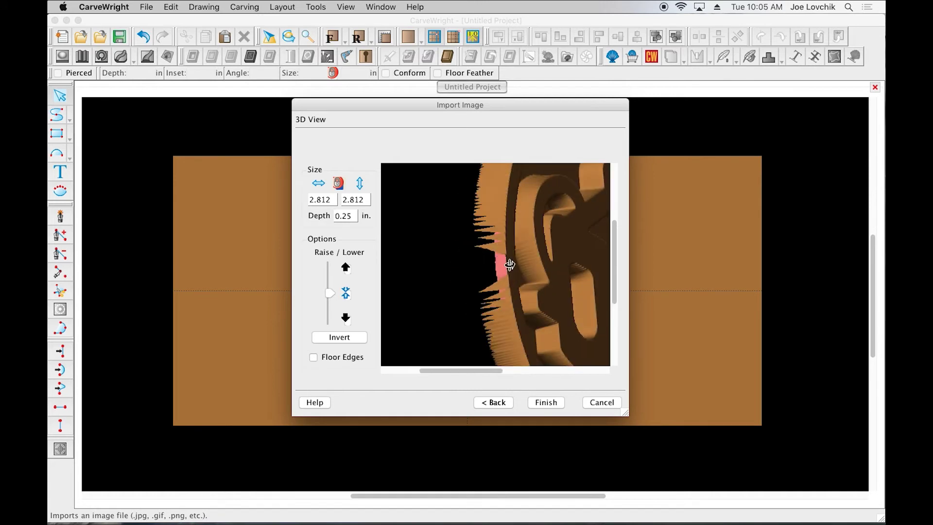
click(313, 358)
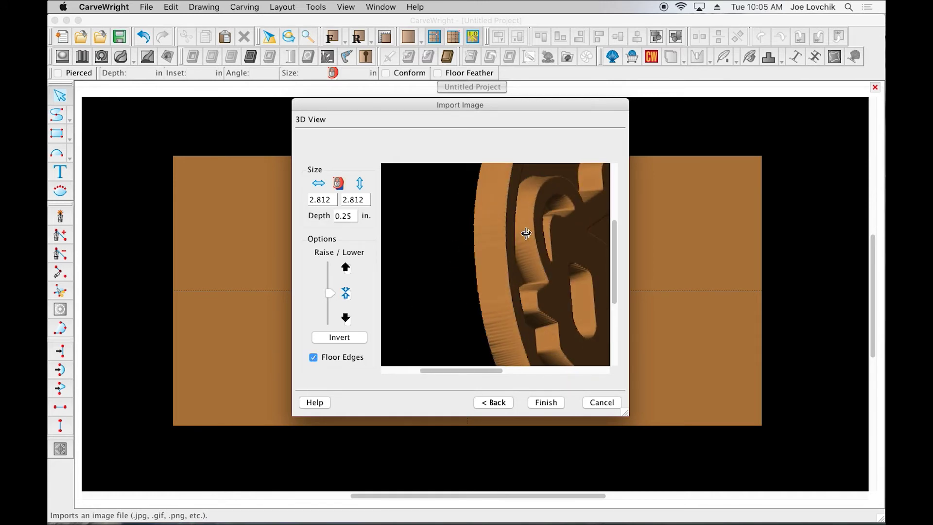
click(313, 359)
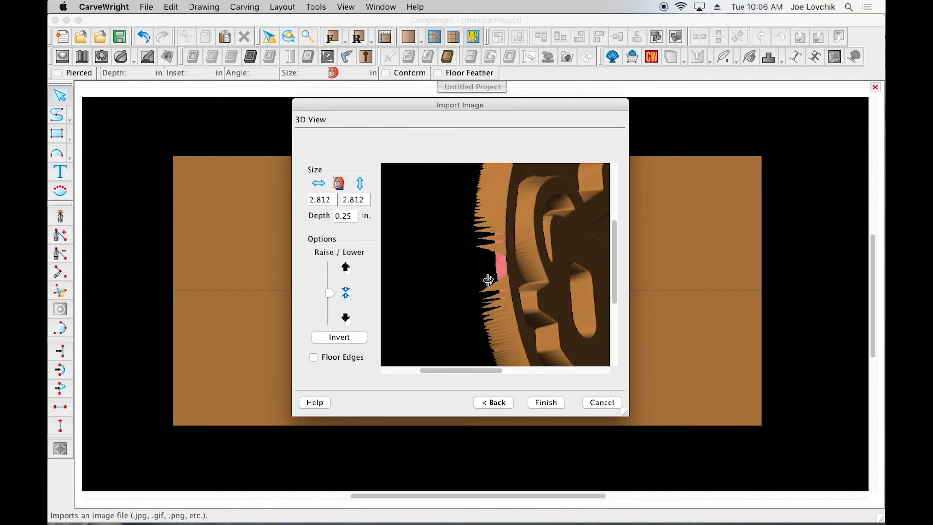
click(314, 359)
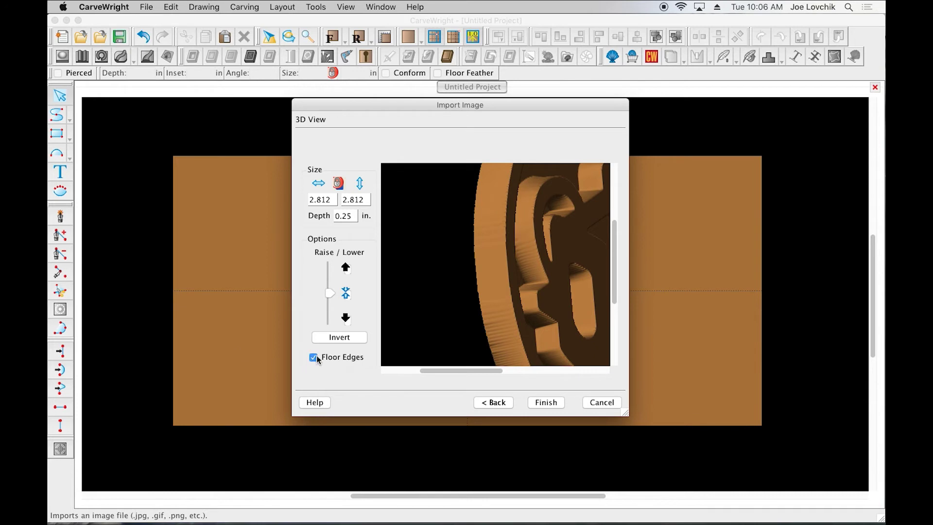
Rotate the coin preview to face straight on and finish the import
drag(568, 279, 550, 190)
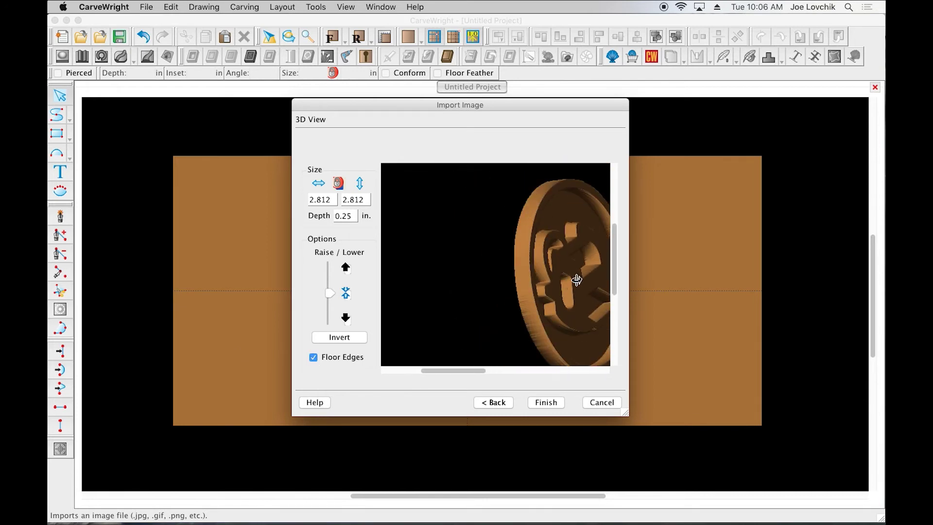
drag(577, 280, 537, 282)
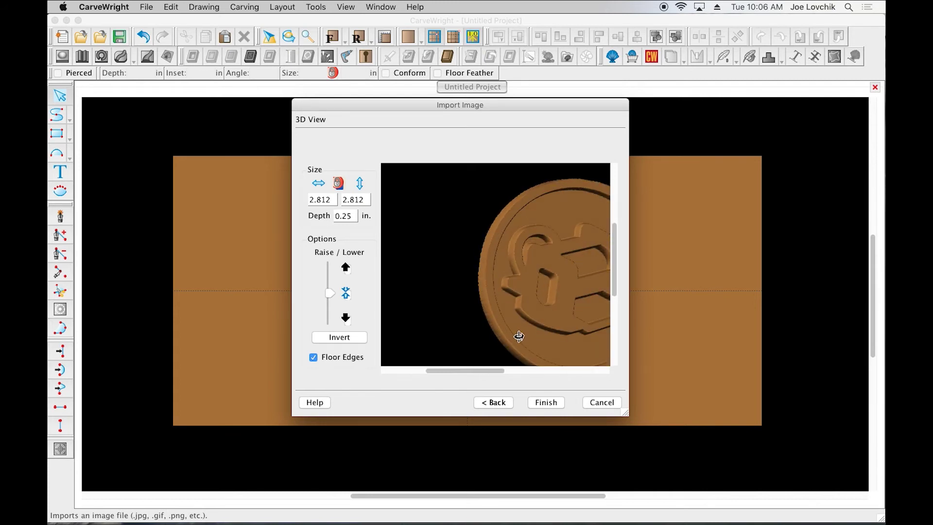
scroll(601, 299, down, 5)
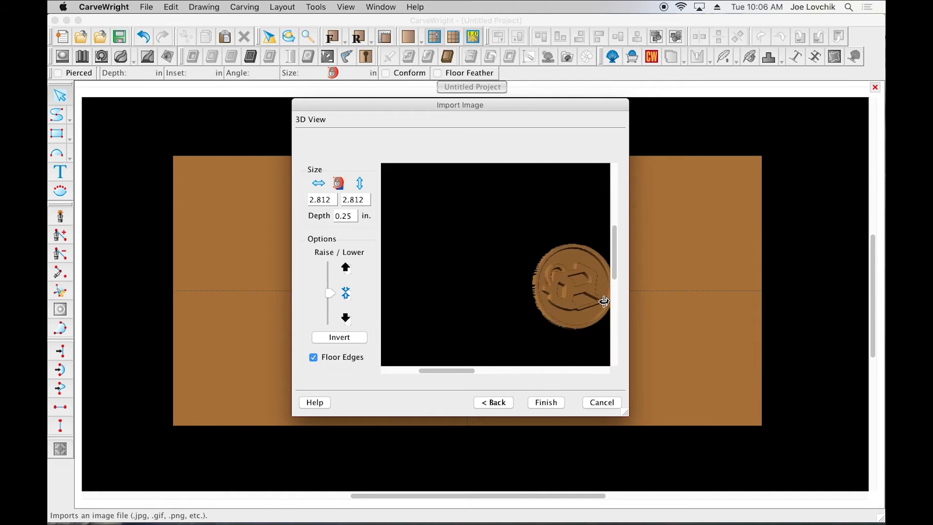
scroll(601, 303, up, 5)
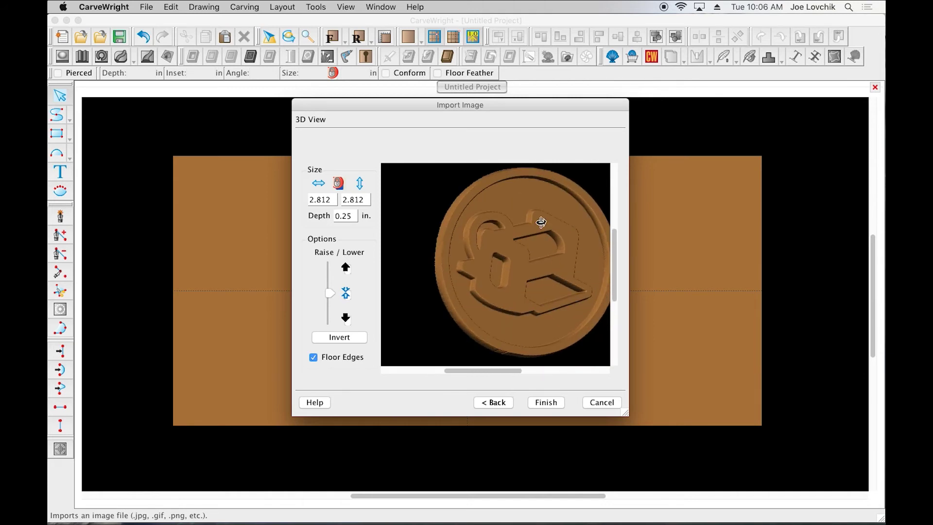
drag(487, 208, 608, 285)
scroll(586, 297, up, 2)
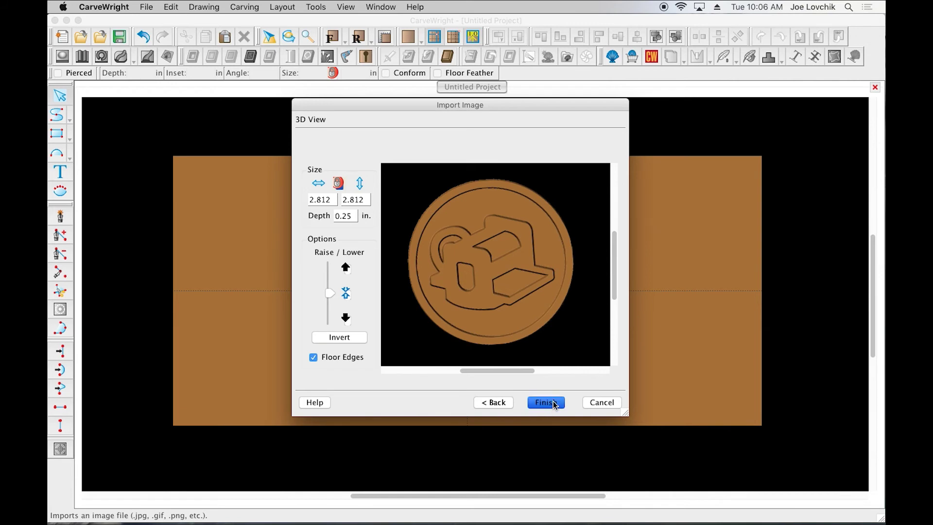
click(553, 403)
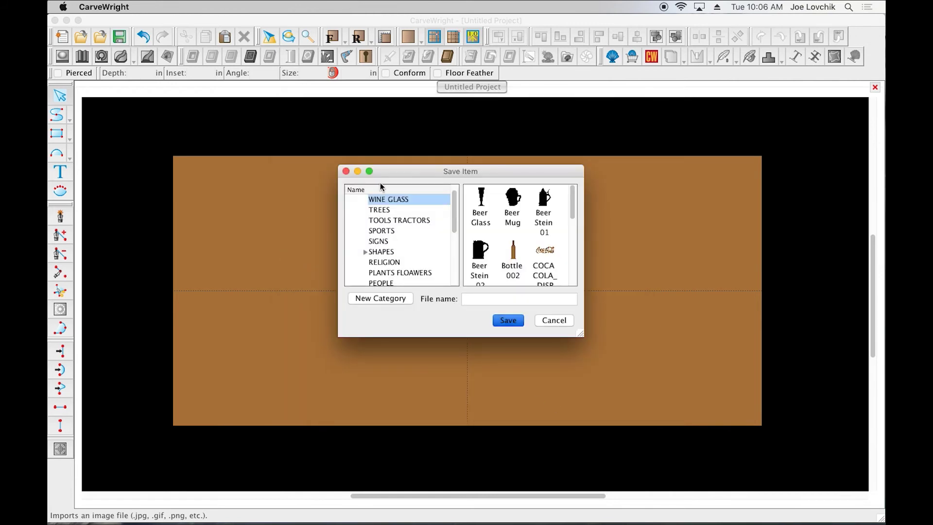
Select Favorites as the save destination in the Save Item category tree
scroll(392, 216, up, 1)
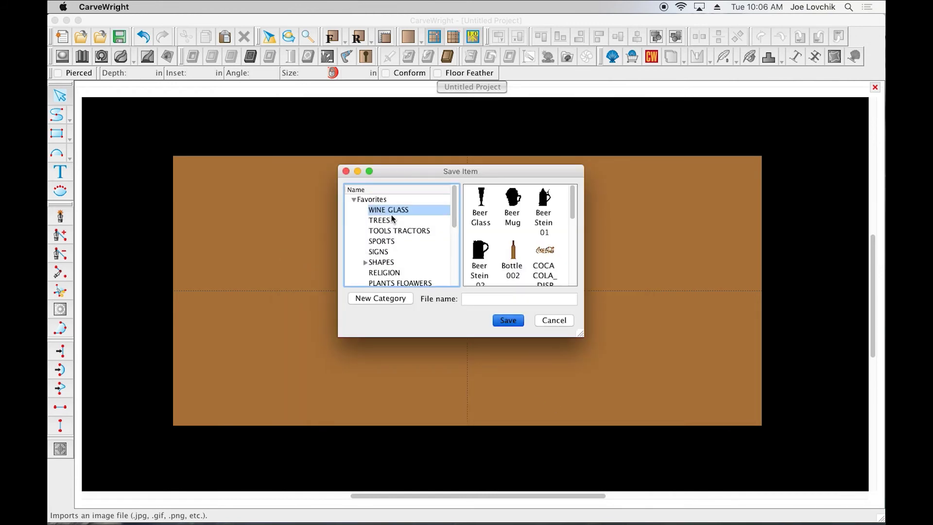
click(373, 201)
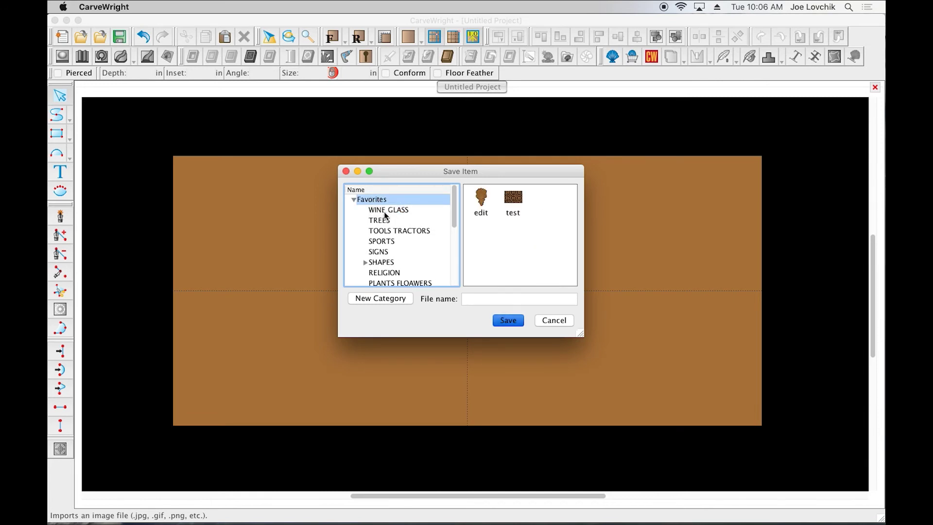
scroll(382, 241, down, 5)
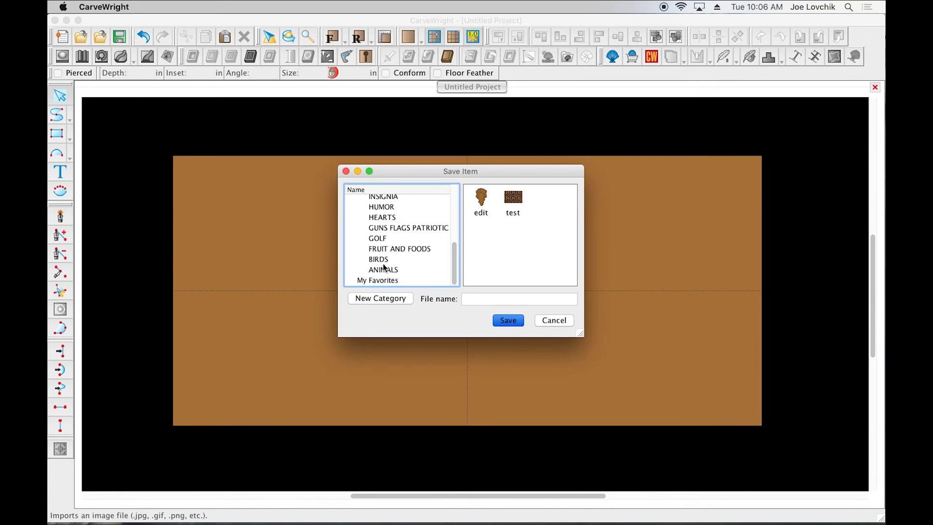
scroll(384, 265, up, 5)
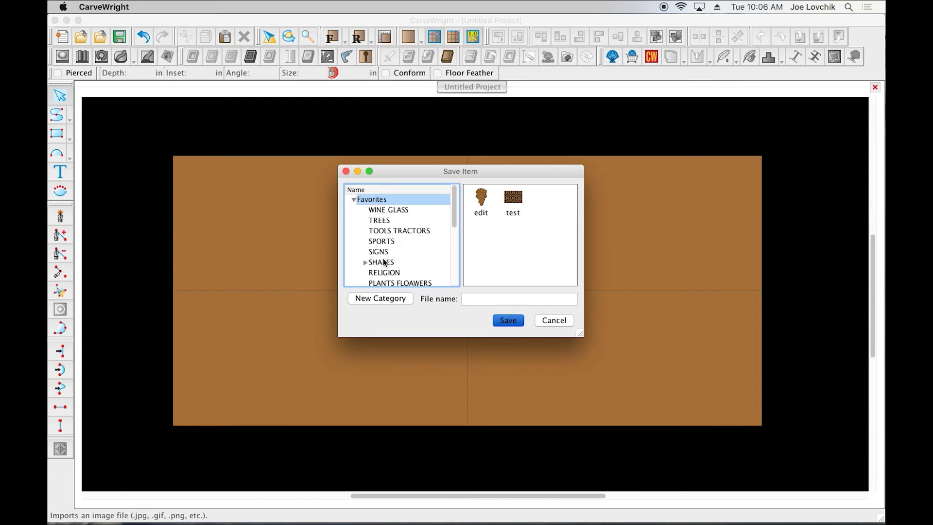
Start a new category under Favorites, backing out of an accidental rename
click(375, 299)
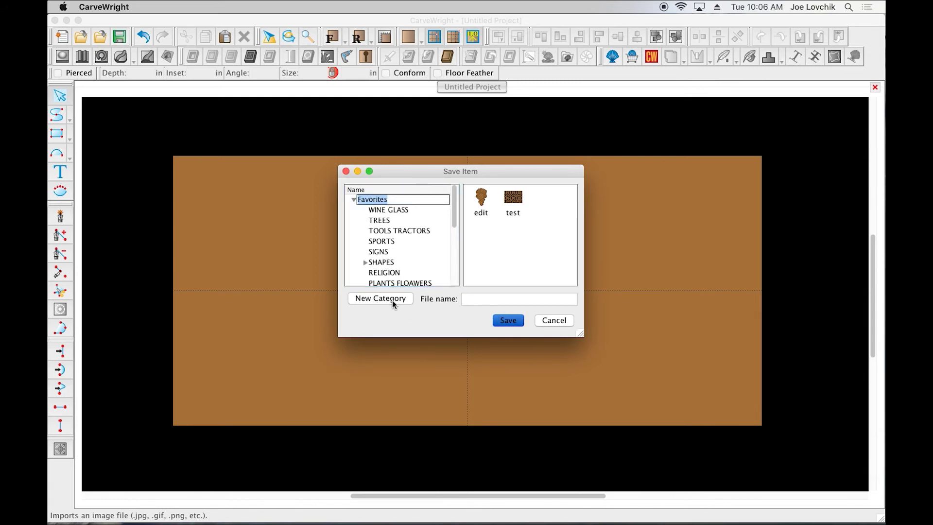
click(380, 210)
click(379, 199)
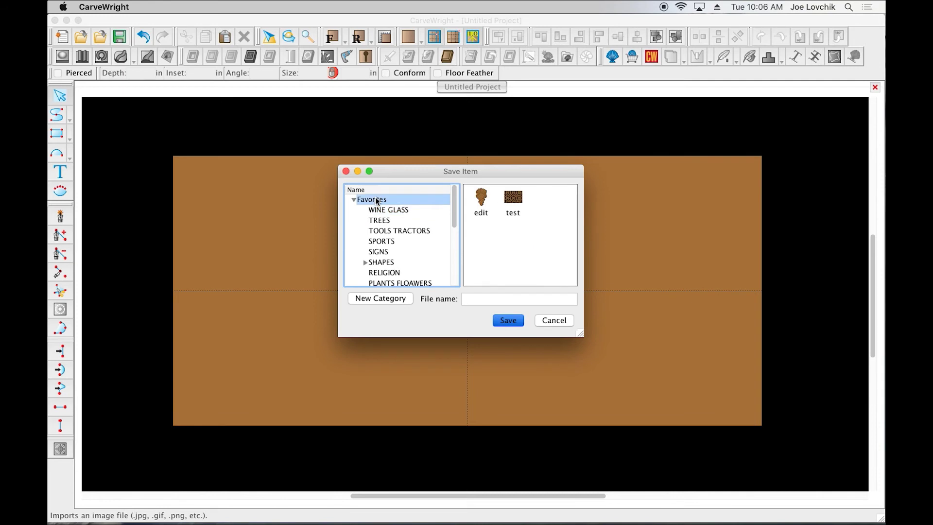
click(386, 299)
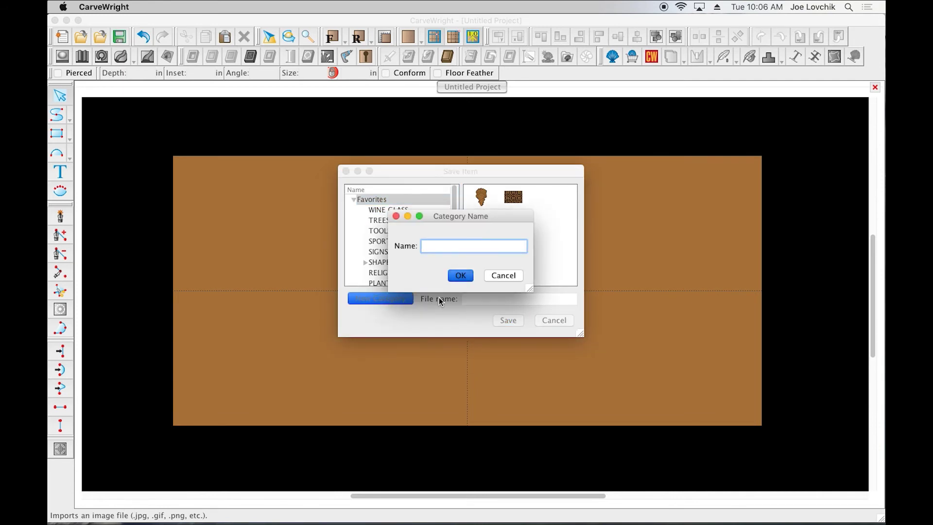
Create the LOGOS category and save the relief in it as CW LOGO BADGE
text(LOGOS)
click(457, 276)
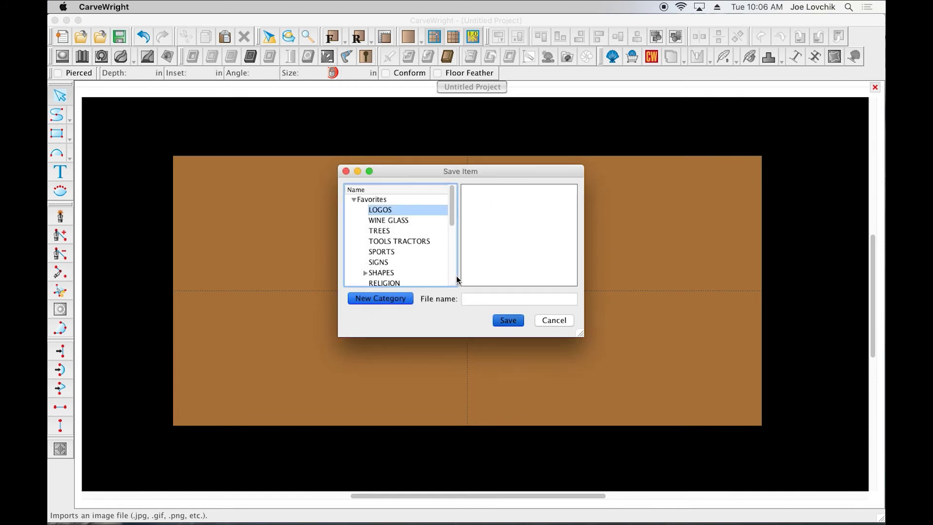
click(489, 299)
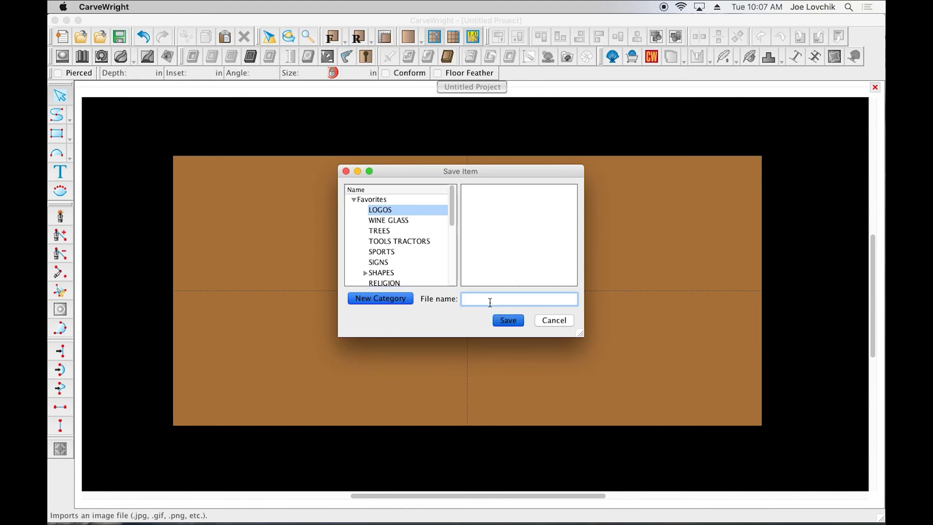
text(CW LOGO BADGE)
click(509, 320)
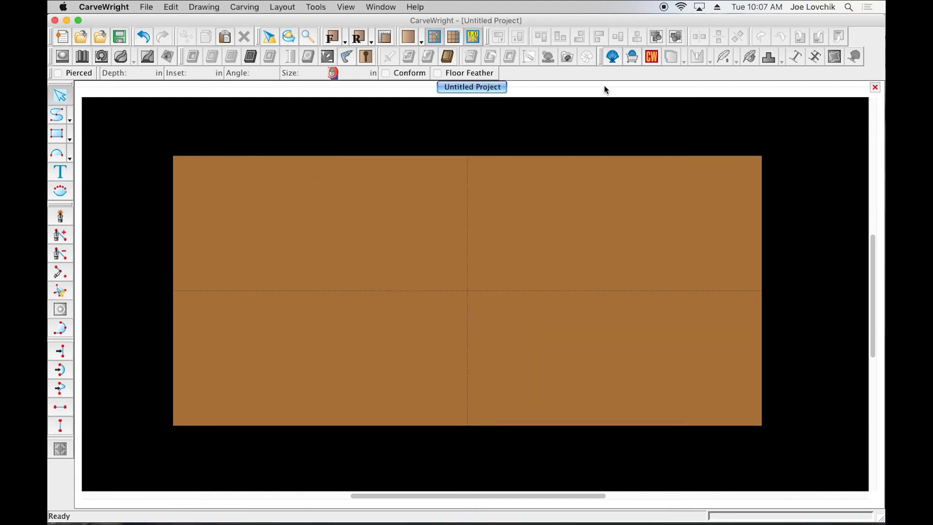
Place CW LOGO BADGE from Favorites > LOGOS at the centre of the board
click(614, 58)
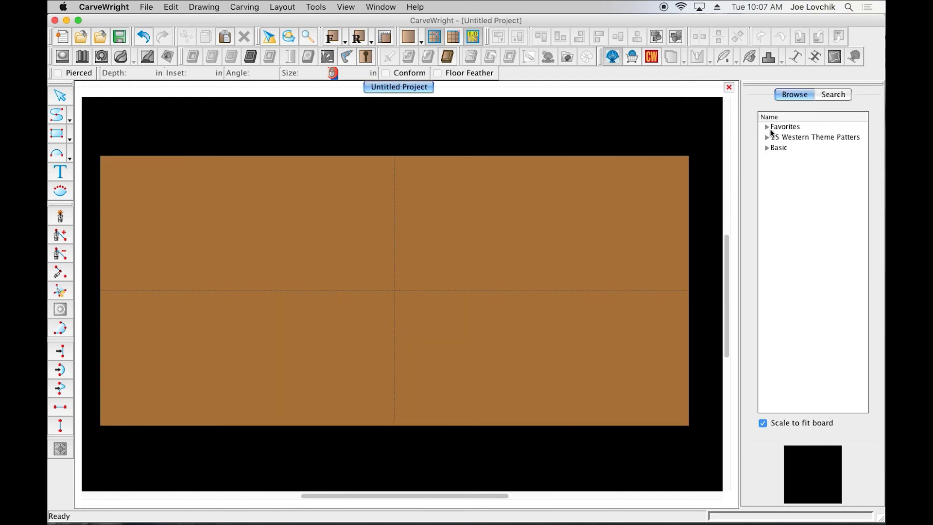
click(767, 127)
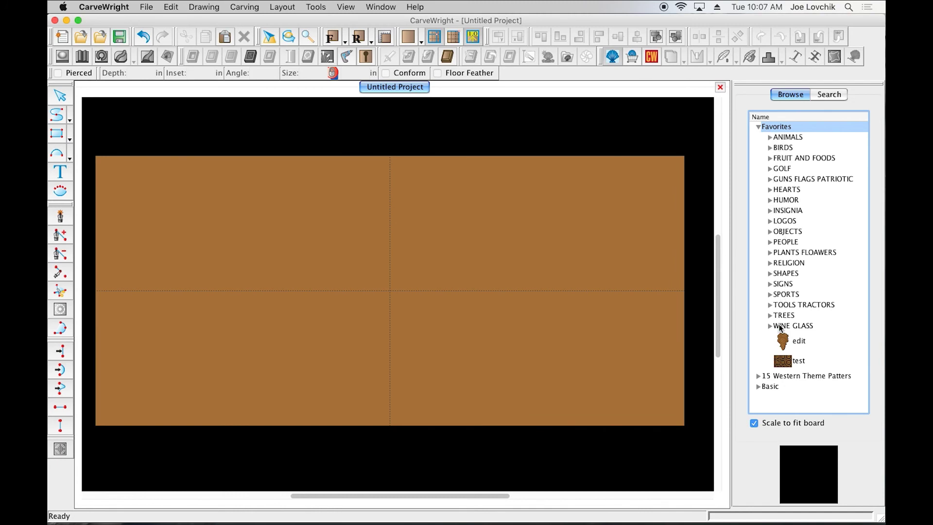
click(773, 222)
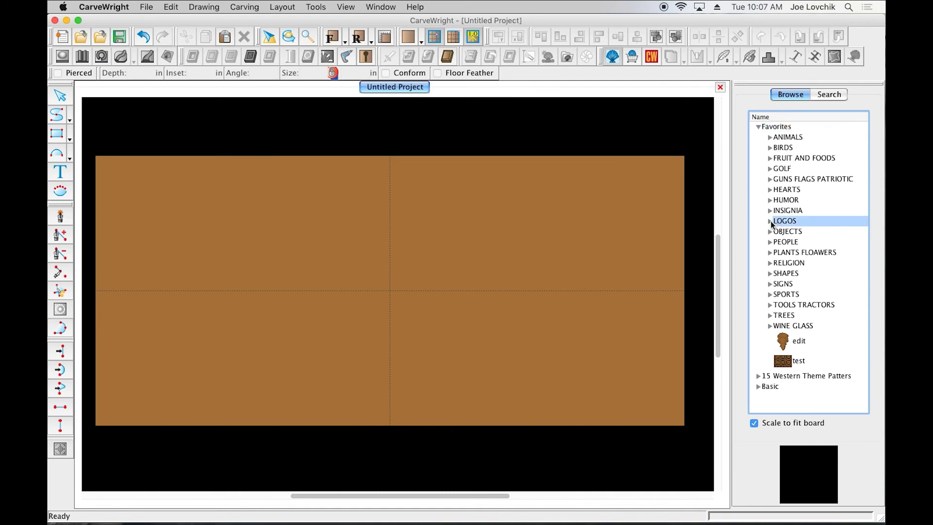
click(770, 222)
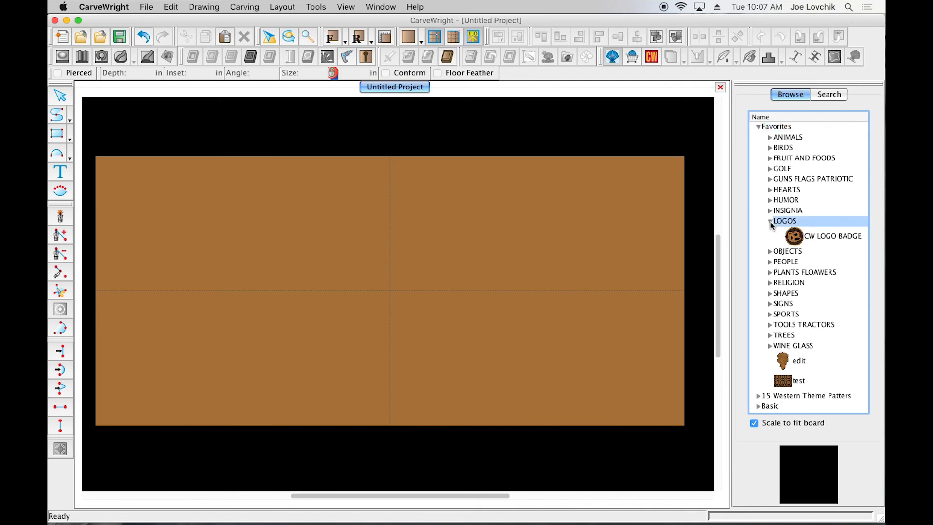
click(800, 237)
click(391, 291)
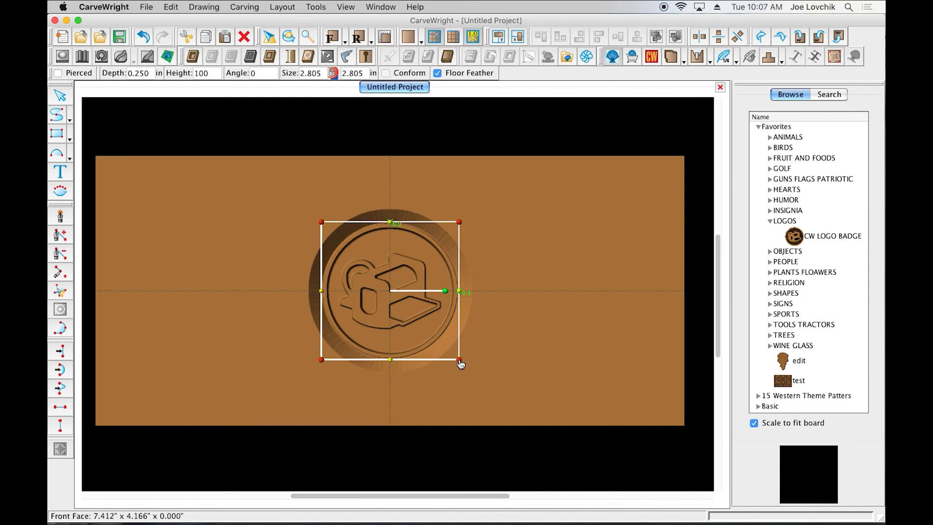
Enlarge the badge to 3.902 in, move it left, and set its depth to 0.125 in
drag(460, 362, 502, 389)
drag(388, 316, 253, 285)
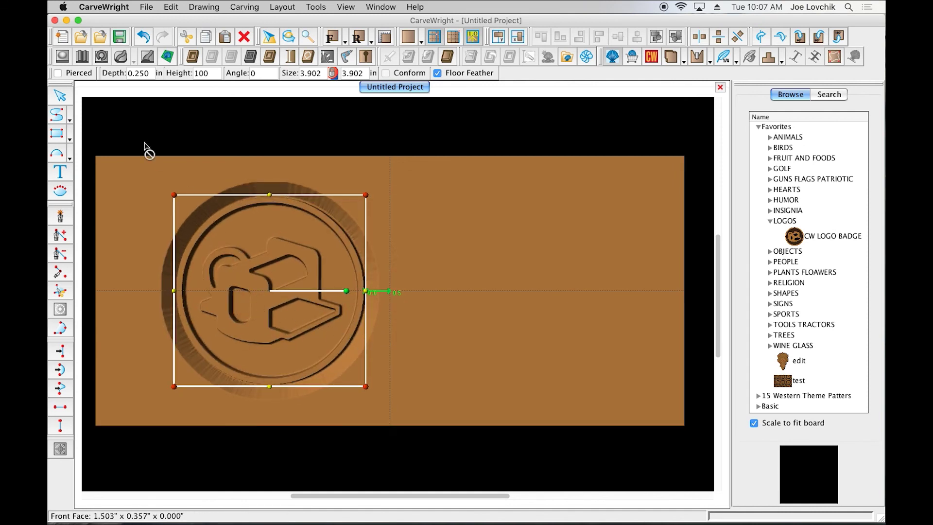
right_click(150, 73)
key(Escape)
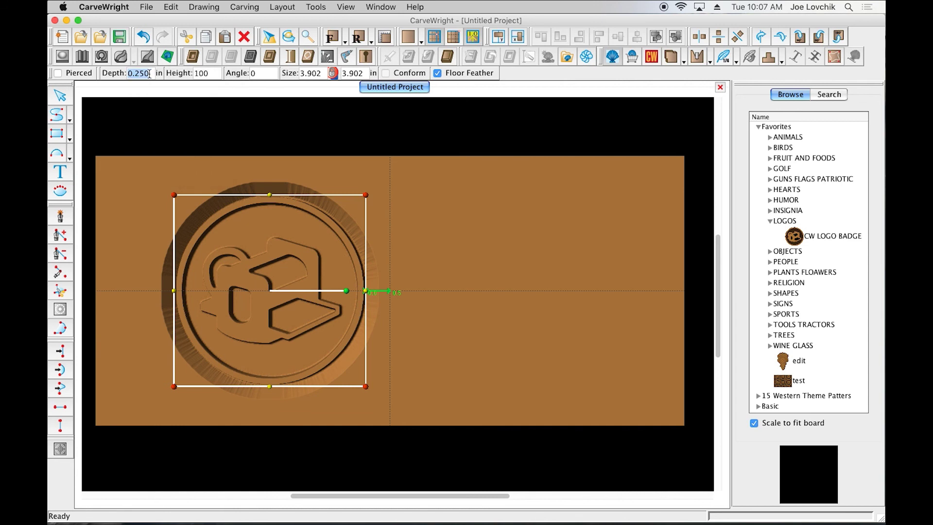
text(.125)
key(Return)
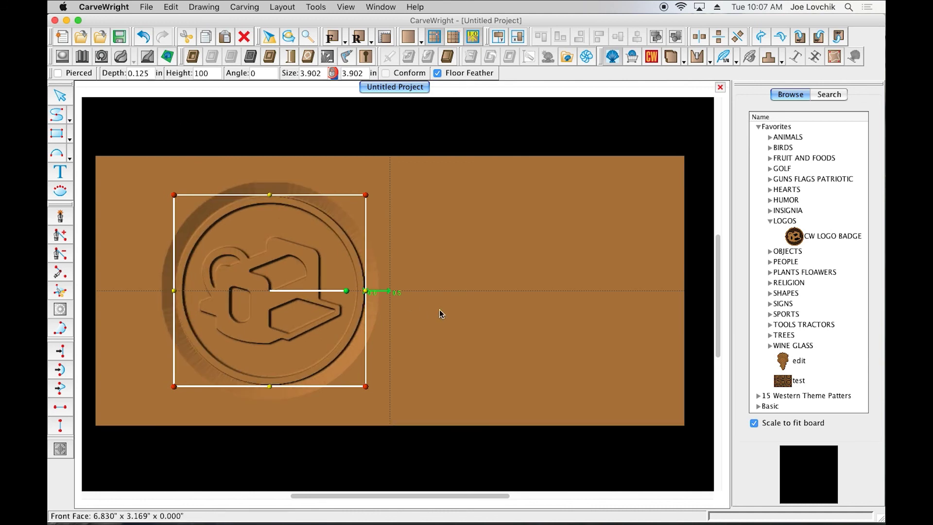
click(418, 272)
click(236, 331)
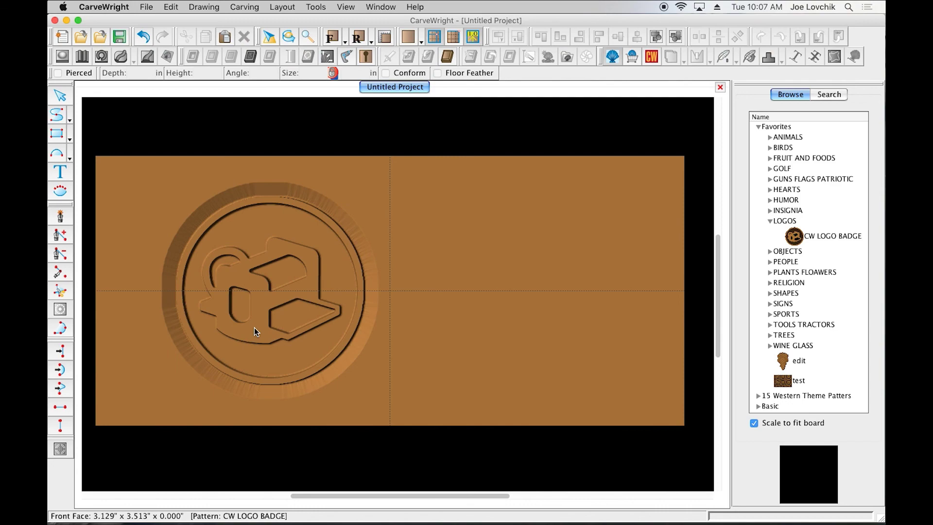